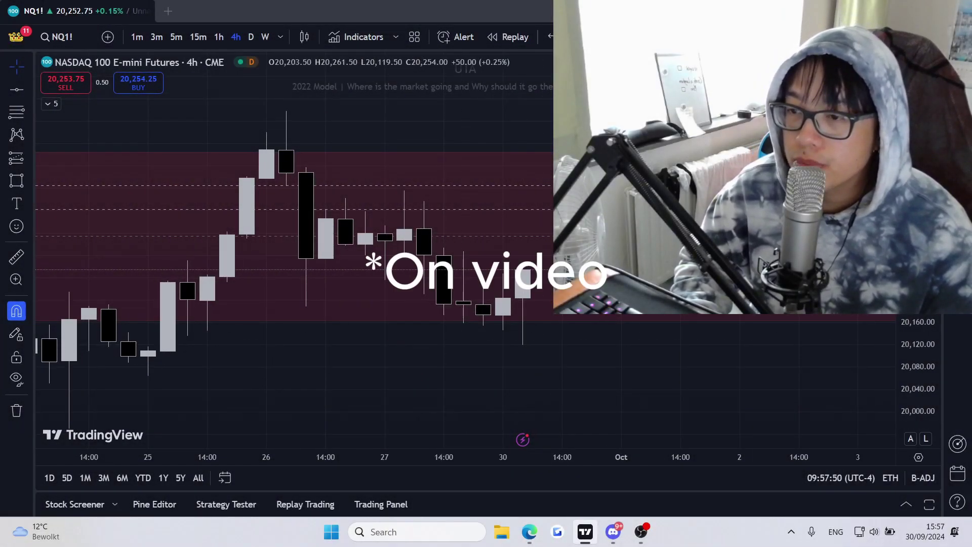
Examine the late-September candles around the red zone on the 4-hour chart.
{"action": "left_click_drag", "start_coordinate": [918, 233], "coordinate": [918, 183]}
{"action": "scroll", "coordinate": [553, 356], "scroll_direction": "down", "scroll_amount": 2}
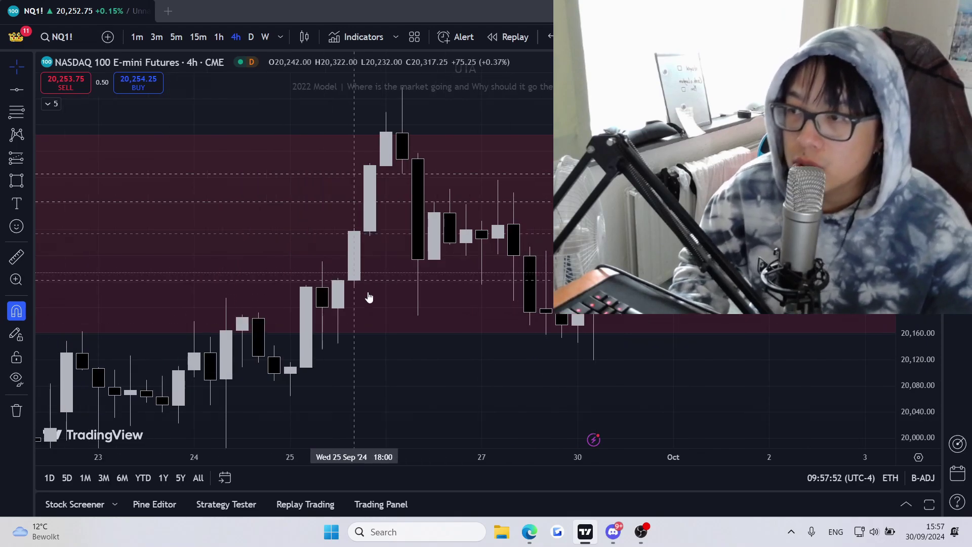
{"action": "left_click_drag", "start_coordinate": [918, 167], "coordinate": [918, 223]}
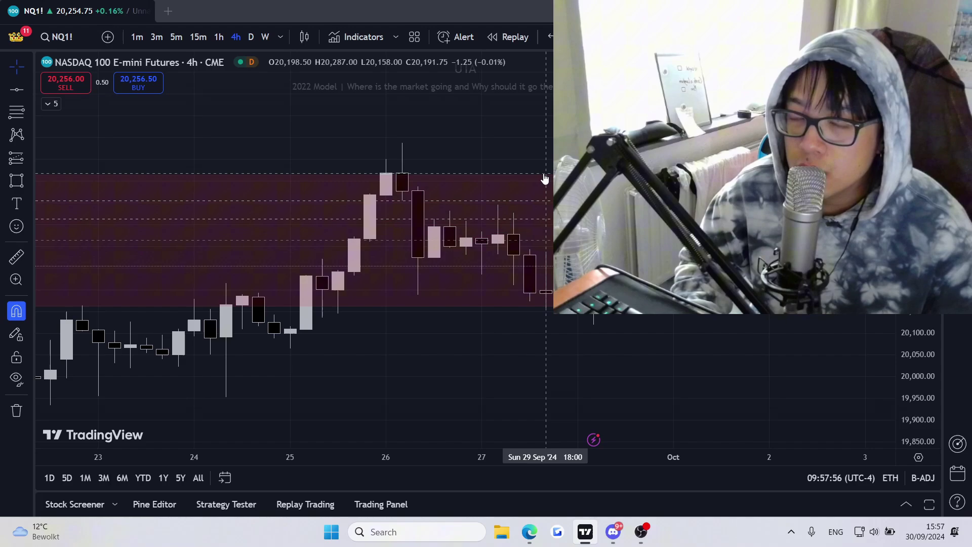
{"action": "scroll", "coordinate": [544, 179], "scroll_direction": "down", "scroll_amount": 2}
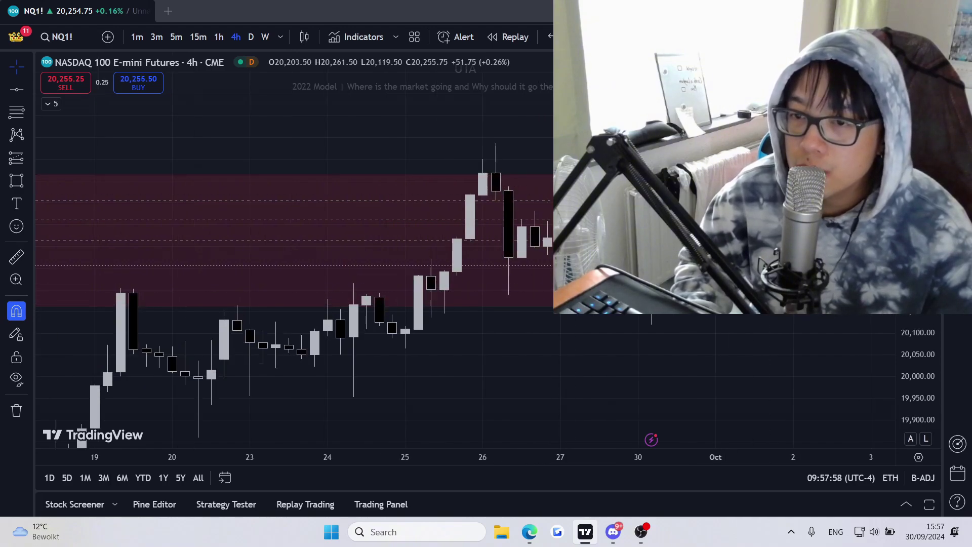
{"action": "left_click_drag", "start_coordinate": [918, 284], "coordinate": [917, 147]}
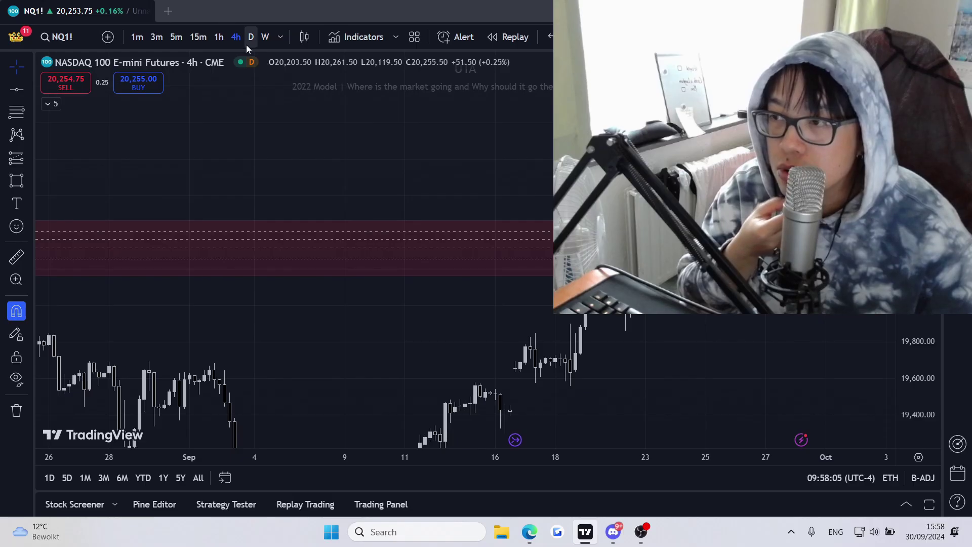
Switch the chart to the daily timeframe and inspect where the red zone begins in July.
{"action": "left_click", "coordinate": [249, 38]}
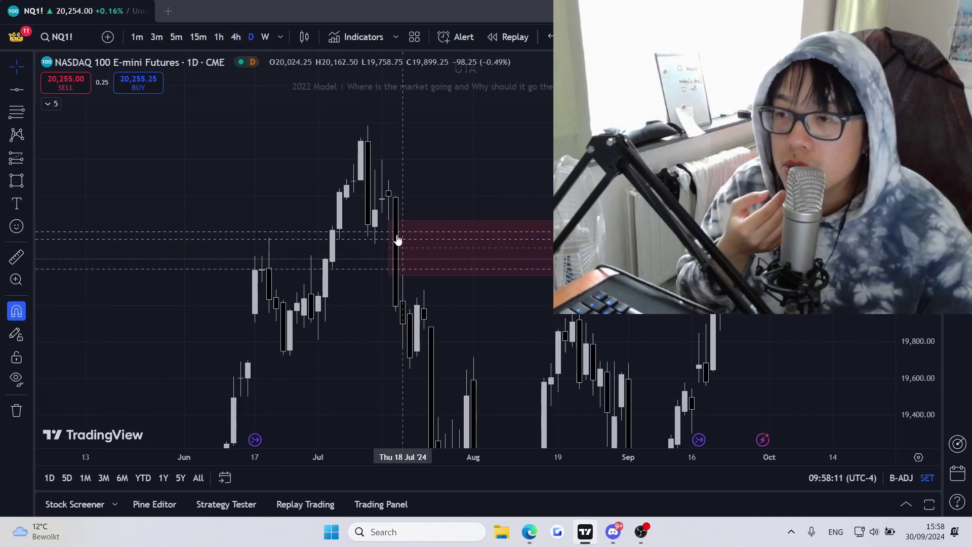
{"action": "left_click_drag", "start_coordinate": [501, 190], "coordinate": [469, 170]}
{"action": "left_click_drag", "start_coordinate": [918, 202], "coordinate": [918, 243]}
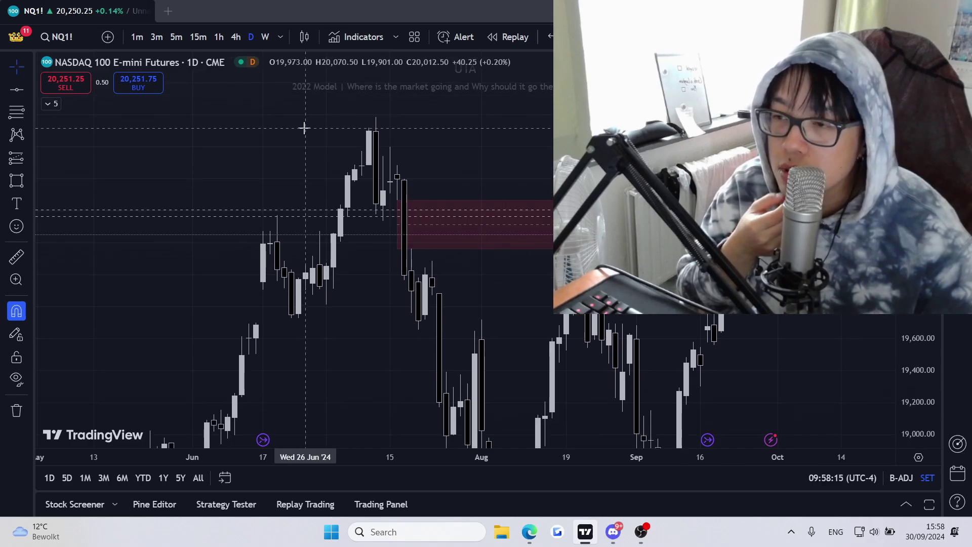
Return the chart to the 4-hour timeframe and examine the July sell-off where the red zone originates.
{"action": "left_click", "coordinate": [231, 42]}
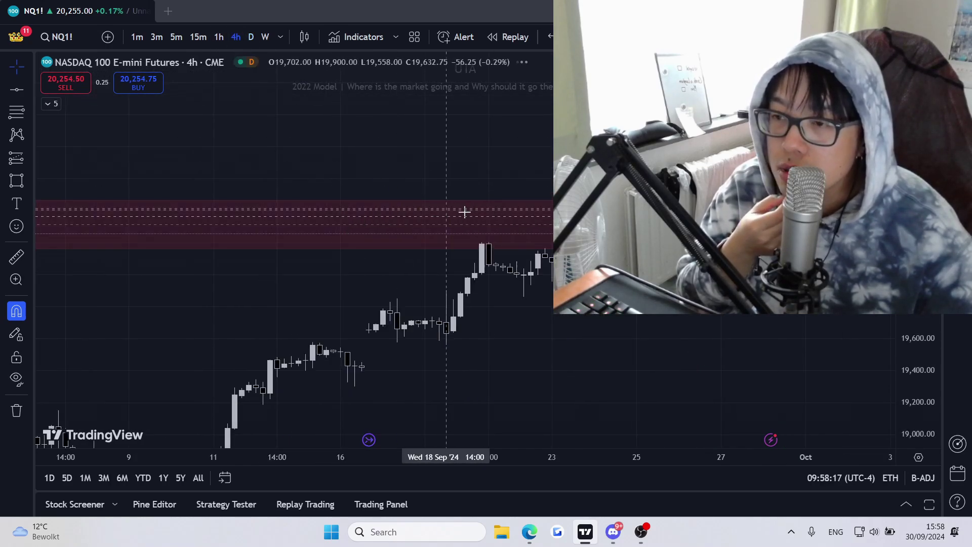
{"action": "scroll", "coordinate": [507, 213], "scroll_direction": "down", "scroll_amount": 3}
{"action": "left_click_drag", "start_coordinate": [537, 183], "coordinate": [823, 144]}
{"action": "left_click_drag", "start_coordinate": [562, 159], "coordinate": [598, 197]}
{"action": "scroll", "coordinate": [501, 237], "scroll_direction": "up", "scroll_amount": 3}
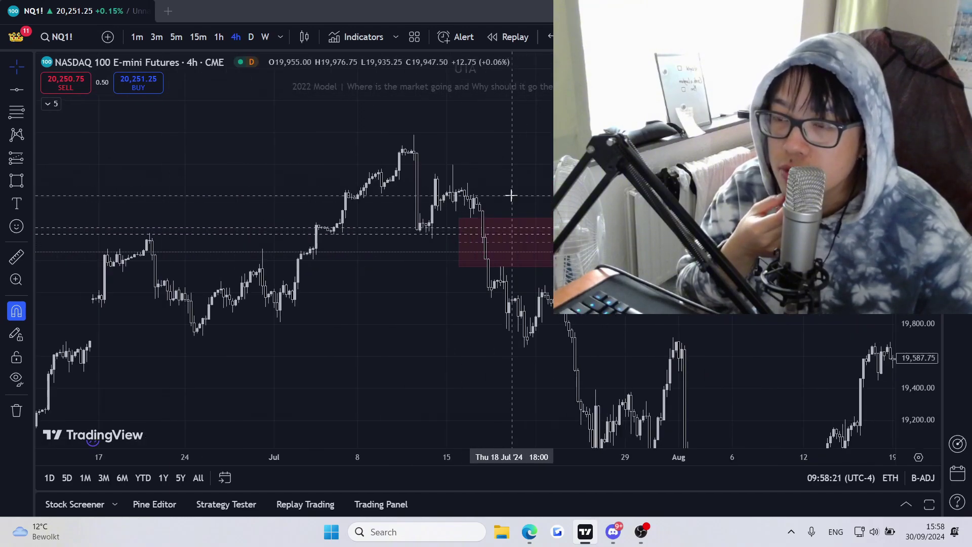
{"action": "scroll", "coordinate": [426, 205], "scroll_direction": "up", "scroll_amount": 2}
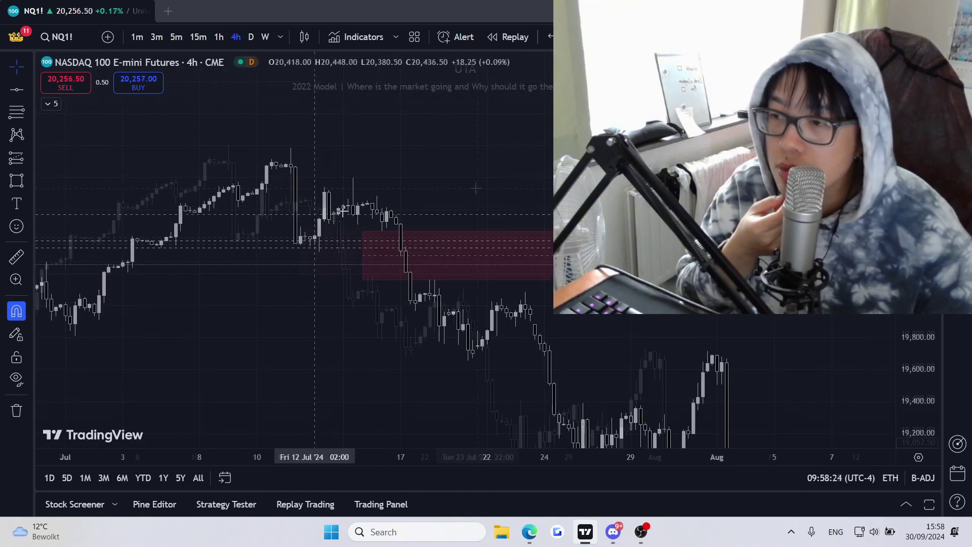
{"action": "scroll", "coordinate": [459, 190], "scroll_direction": "right", "scroll_amount": 3}
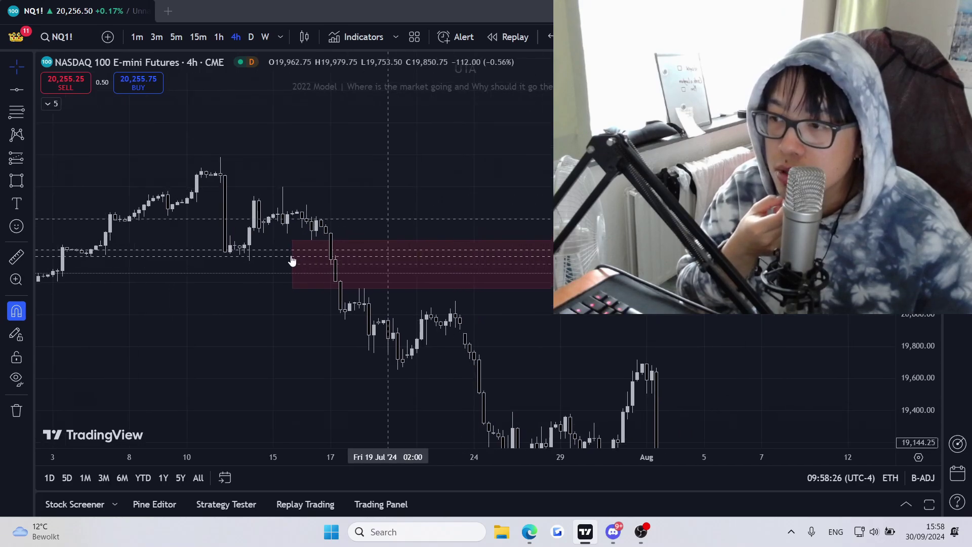
{"action": "left_click_drag", "start_coordinate": [642, 202], "coordinate": [568, 201]}
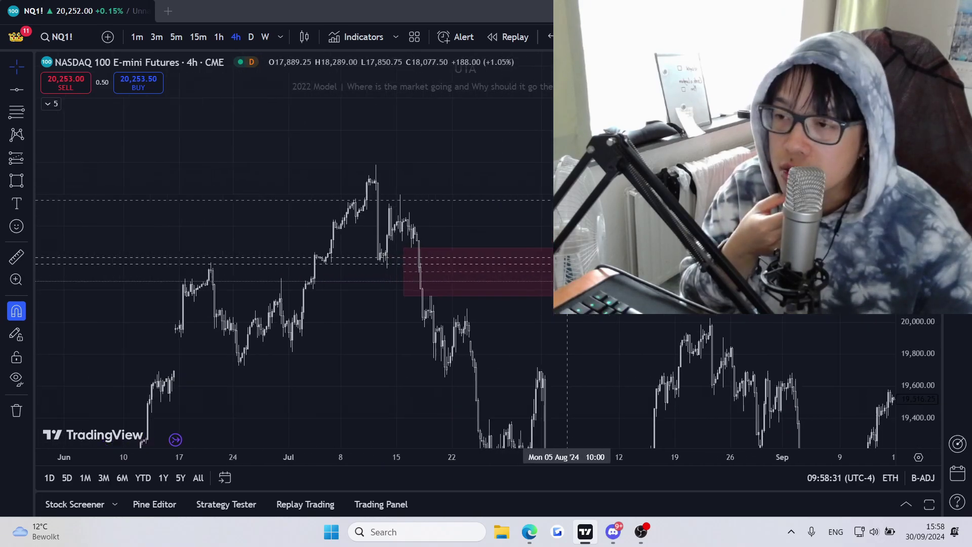
{"action": "scroll", "coordinate": [640, 200], "scroll_direction": "up", "scroll_amount": 3}
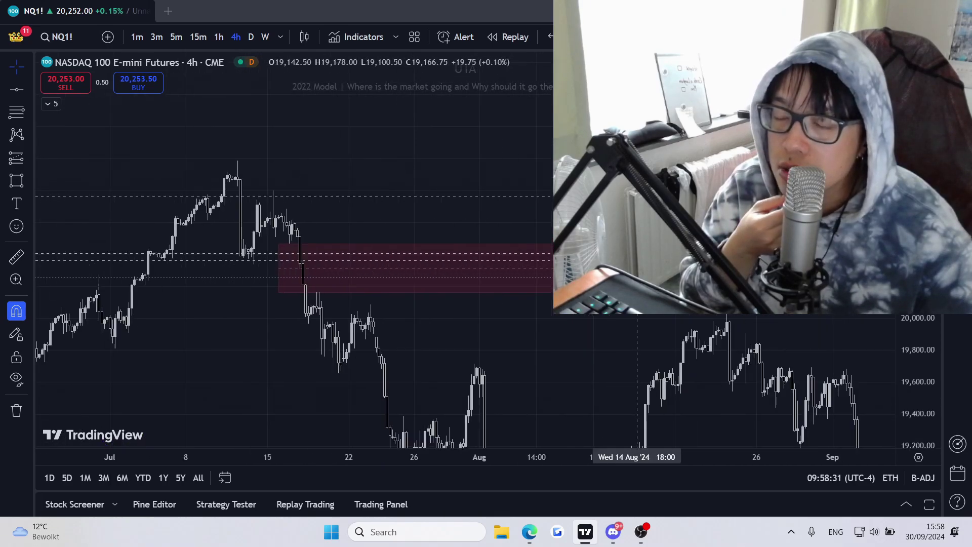
{"action": "left_click_drag", "start_coordinate": [483, 208], "coordinate": [528, 207]}
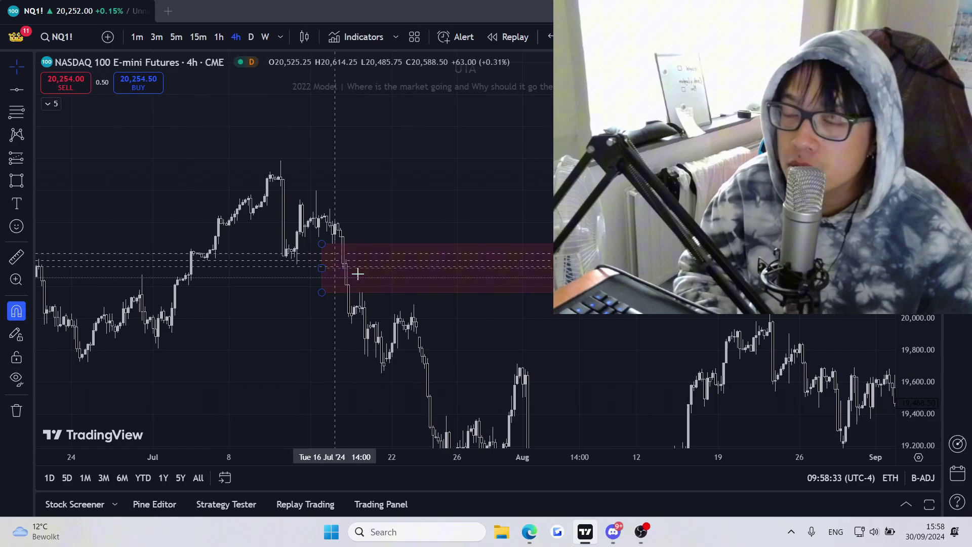
{"action": "left_click_drag", "start_coordinate": [432, 204], "coordinate": [278, 192]}
{"action": "left_click_drag", "start_coordinate": [460, 181], "coordinate": [402, 204]}
{"action": "scroll", "coordinate": [402, 204], "scroll_direction": "down", "scroll_amount": 4}
{"action": "scroll", "coordinate": [573, 200], "scroll_direction": "up", "scroll_amount": 1}
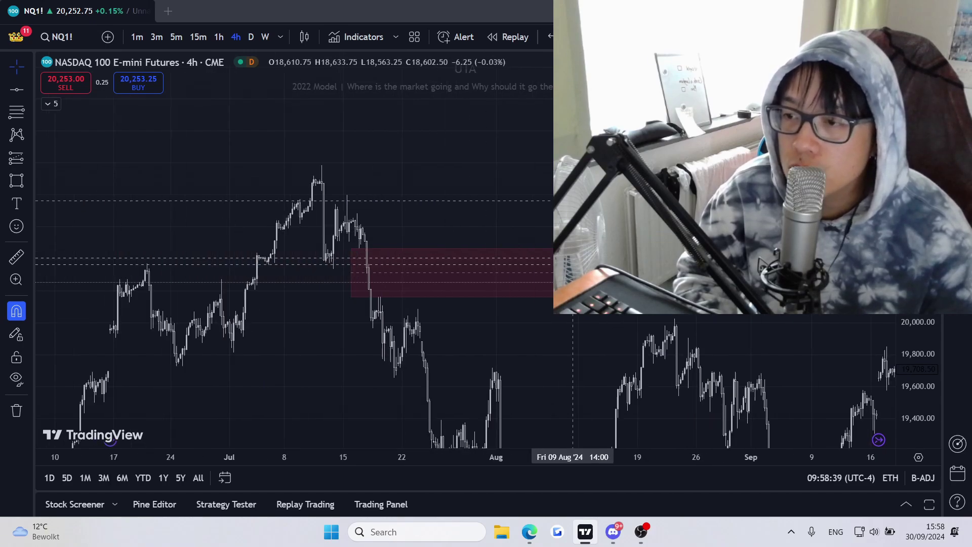
Examine how the late-September 4-hour candles react inside the red zone.
{"action": "scroll", "coordinate": [573, 201], "scroll_direction": "up", "scroll_amount": 3}
{"action": "left_click_drag", "start_coordinate": [560, 200], "coordinate": [358, 192]}
{"action": "left_click_drag", "start_coordinate": [366, 195], "coordinate": [565, 191]}
{"action": "scroll", "coordinate": [565, 191], "scroll_direction": "up", "scroll_amount": 5}
{"action": "left_click_drag", "start_coordinate": [684, 201], "coordinate": [287, 224]}
{"action": "scroll", "coordinate": [462, 213], "scroll_direction": "down", "scroll_amount": 4}
{"action": "scroll", "coordinate": [738, 185], "scroll_direction": "up", "scroll_amount": 4}
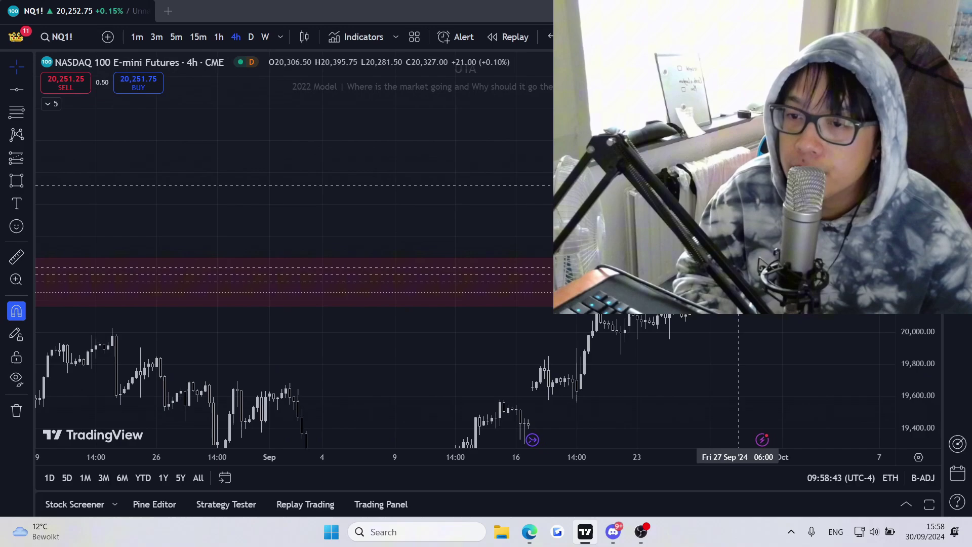
{"action": "scroll", "coordinate": [738, 185], "scroll_direction": "up", "scroll_amount": 4}
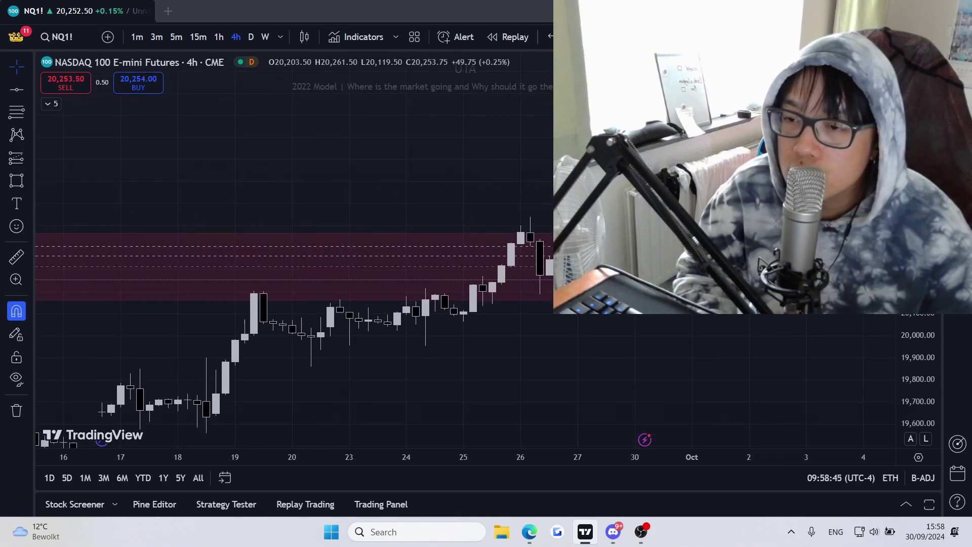
{"action": "left_click_drag", "start_coordinate": [919, 284], "coordinate": [918, 119]}
{"action": "scroll", "coordinate": [604, 185], "scroll_direction": "up", "scroll_amount": 2}
{"action": "left_click_drag", "start_coordinate": [604, 184], "coordinate": [621, 180]}
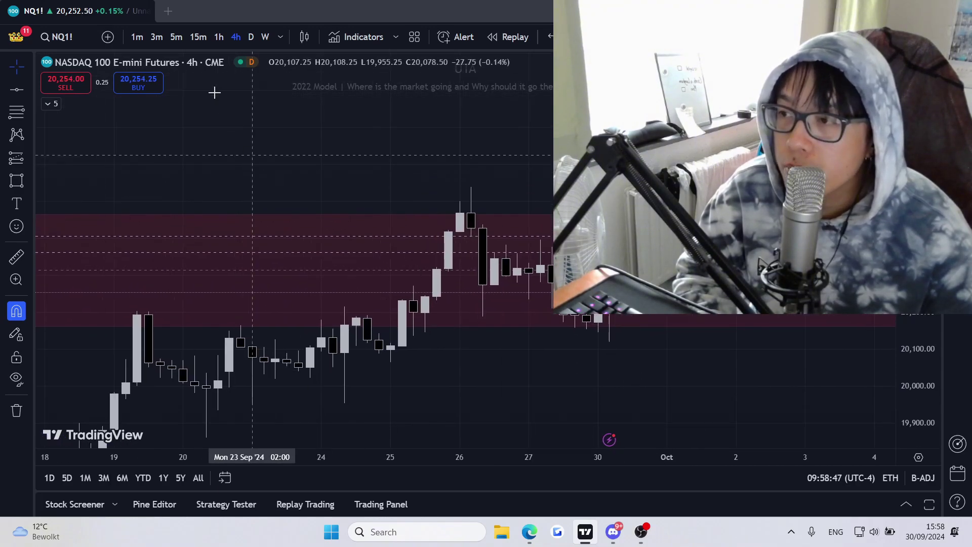
Review the 27–30 September price action on the 1-hour chart and switch to the 15-minute timeframe.
{"action": "left_click", "coordinate": [221, 37]}
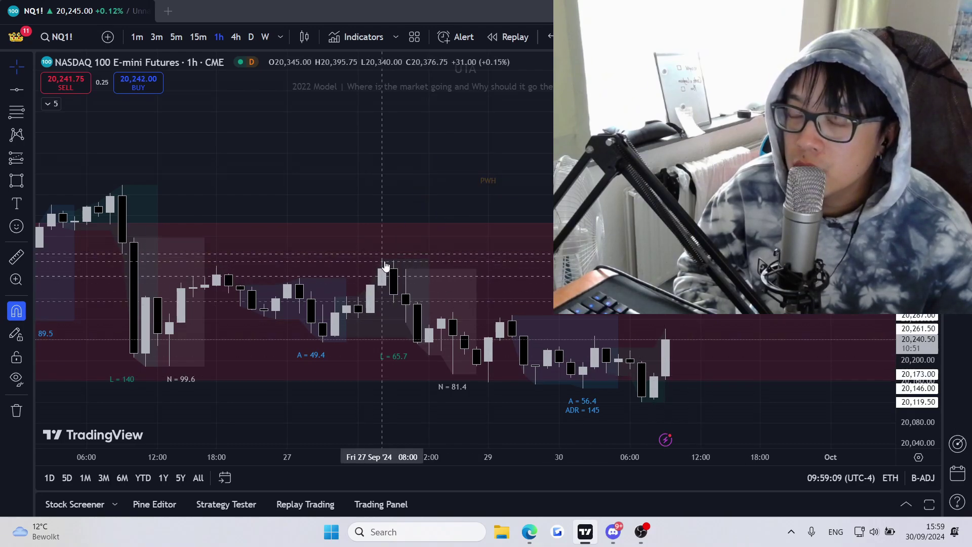
{"action": "scroll", "coordinate": [385, 266], "scroll_direction": "up", "scroll_amount": 3}
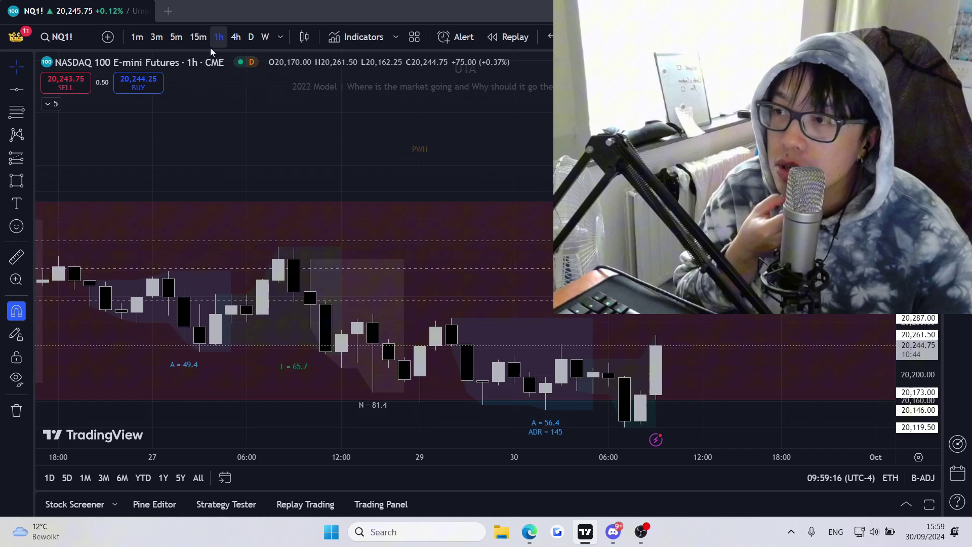
{"action": "left_click", "coordinate": [198, 38]}
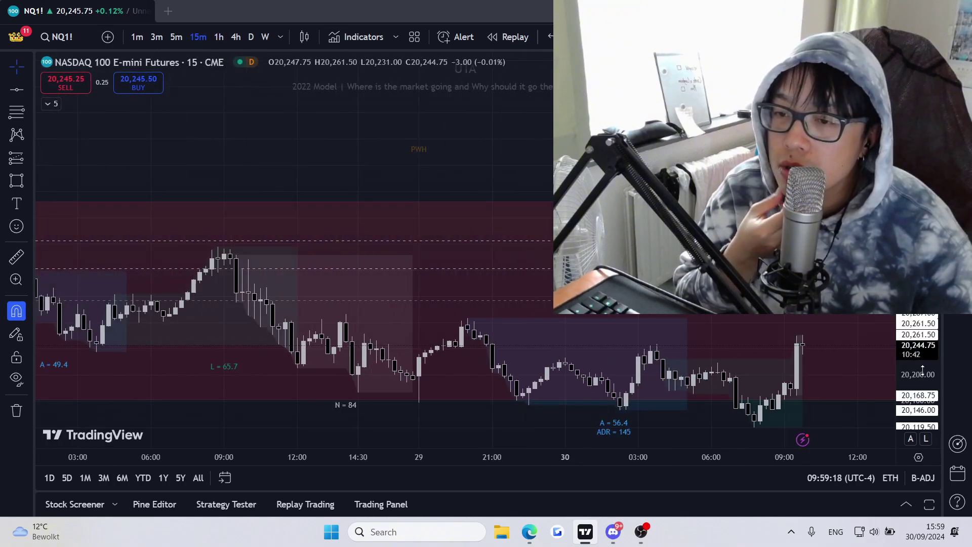
{"action": "scroll", "coordinate": [486, 217], "scroll_direction": "down", "scroll_amount": 5}
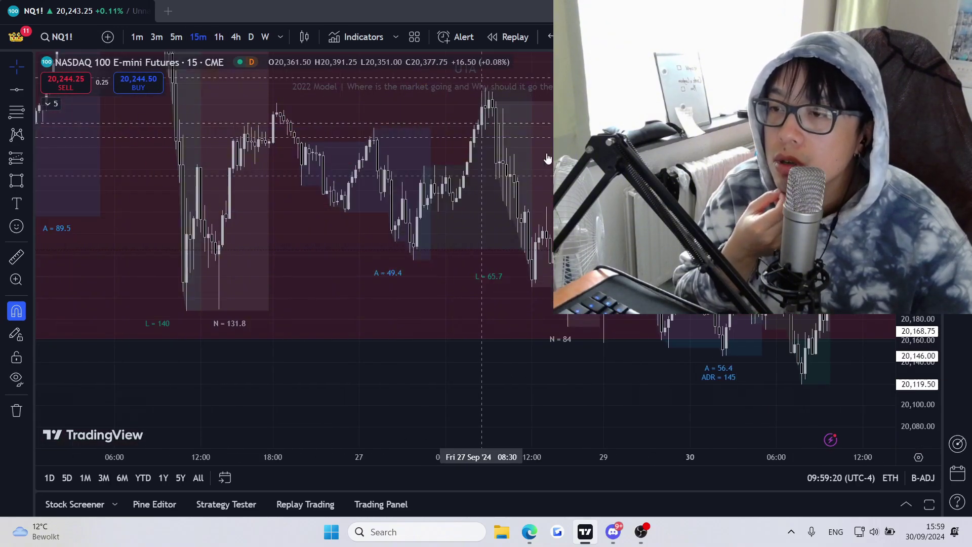
{"action": "scroll", "coordinate": [672, 250], "scroll_direction": "up", "scroll_amount": 3}
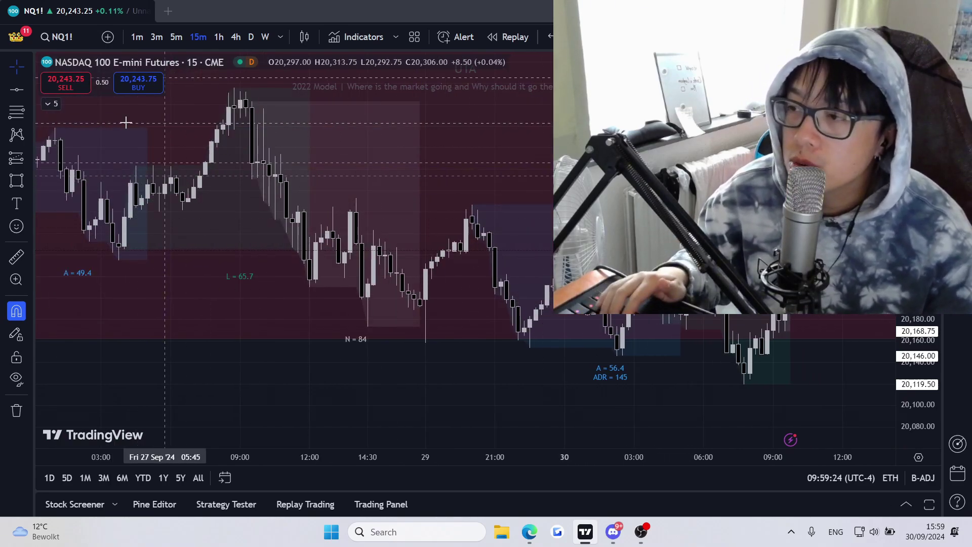
Draw a thin rectangle over the price gap from about 27 Sep 10:45 to 30 Sep 11:30.
{"action": "left_click", "coordinate": [22, 175]}
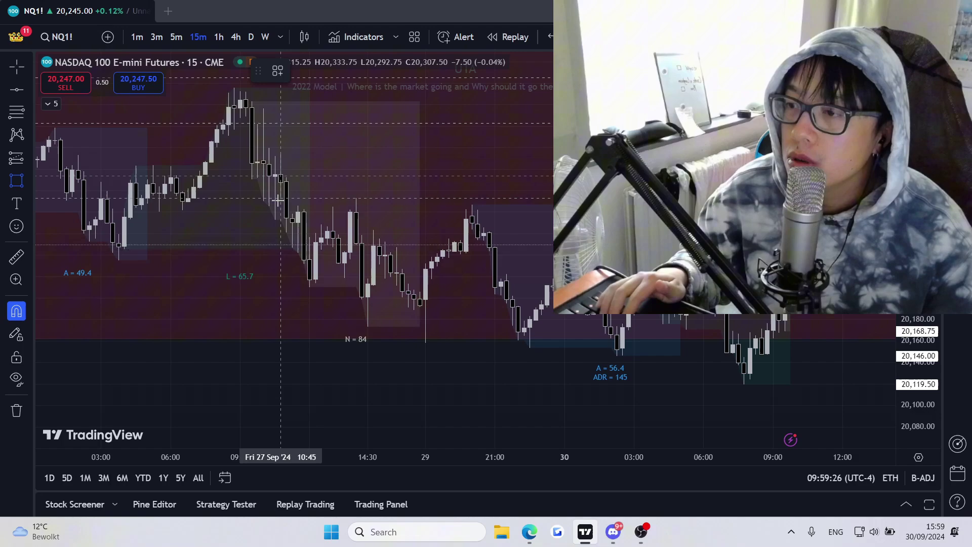
{"action": "left_click_drag", "start_coordinate": [292, 208], "coordinate": [831, 206]}
{"action": "left_click", "coordinate": [824, 324]}
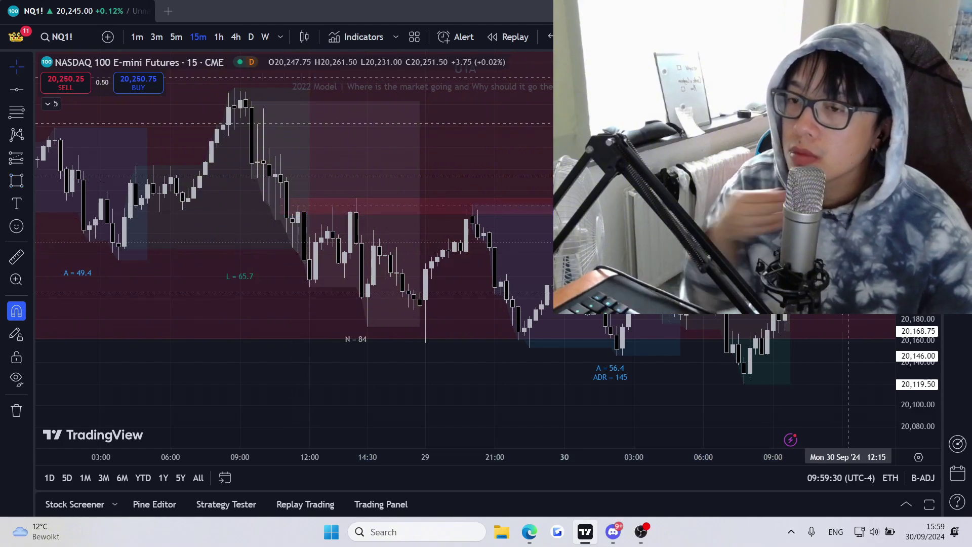
Delete the large red higher-timeframe zone covering the 15-minute chart.
{"action": "scroll", "coordinate": [820, 367], "scroll_direction": "down", "scroll_amount": 3}
{"action": "scroll", "coordinate": [816, 368], "scroll_direction": "down", "scroll_amount": 2}
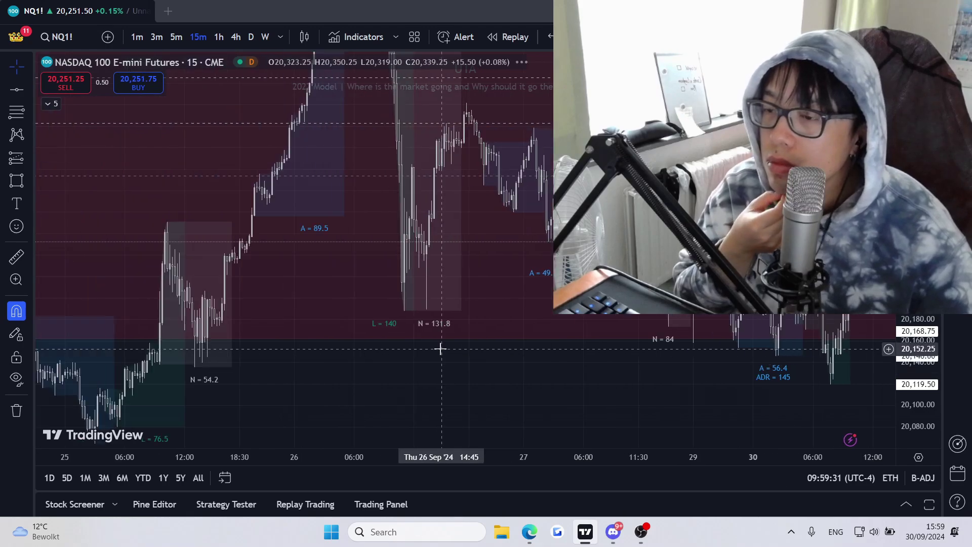
{"action": "left_click", "coordinate": [511, 340]}
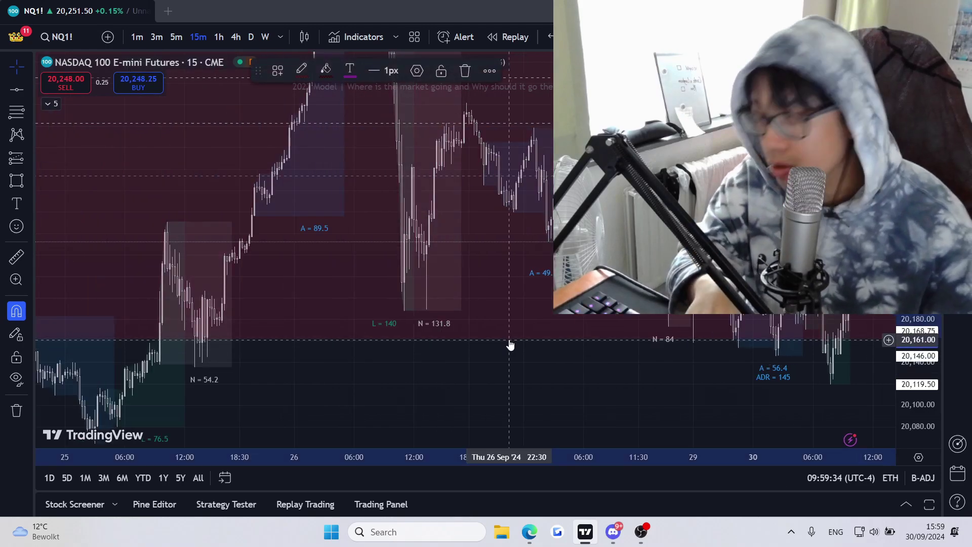
{"action": "key", "text": "Delete"}
Apply the saved 15m FVG template to the newly drawn gap rectangle.
{"action": "scroll", "coordinate": [569, 351], "scroll_direction": "up", "scroll_amount": 5}
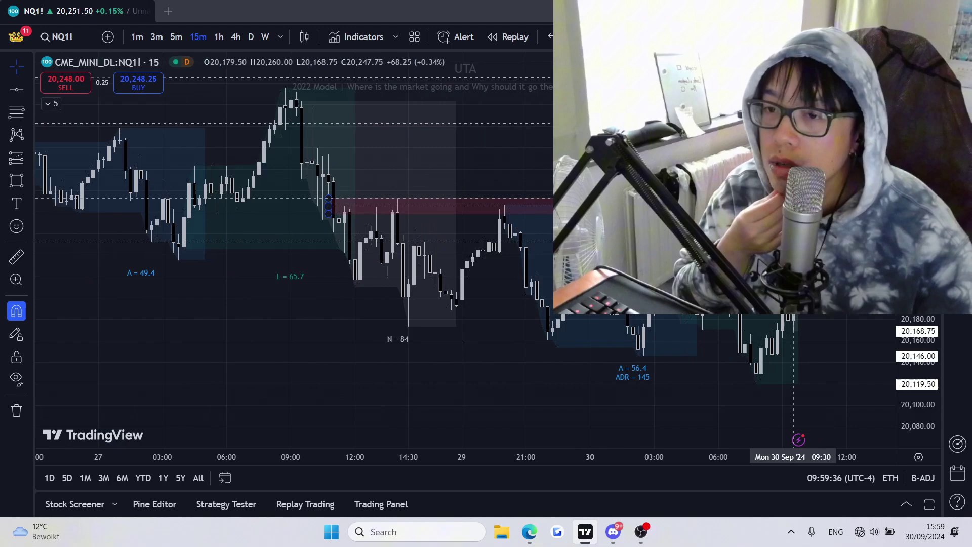
{"action": "double_click", "coordinate": [794, 205]}
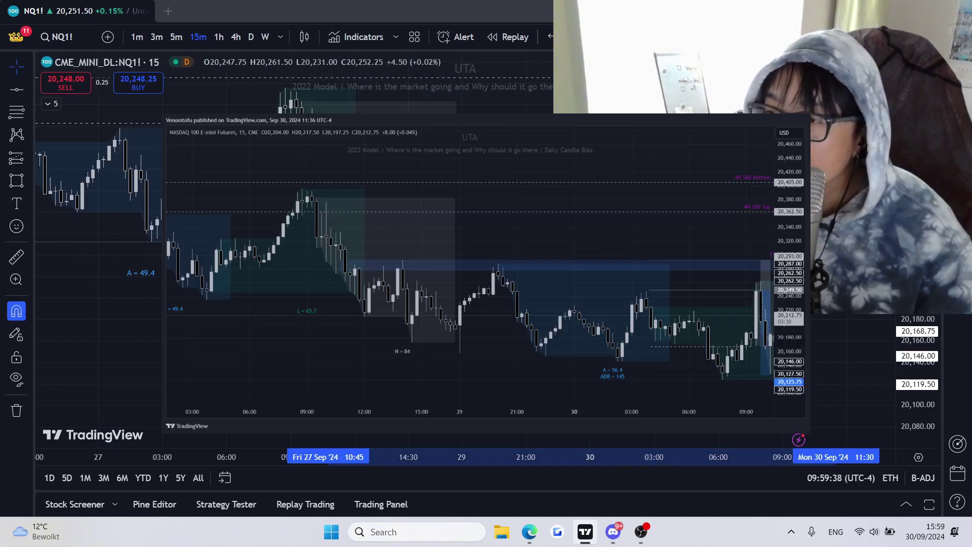
{"action": "left_click", "coordinate": [409, 404]}
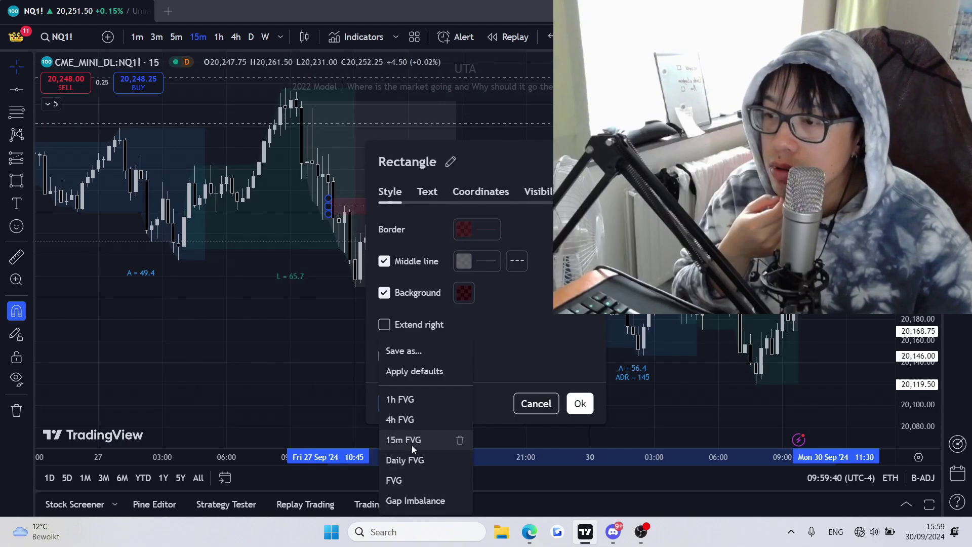
{"action": "left_click", "coordinate": [412, 443]}
{"action": "left_click", "coordinate": [579, 404]}
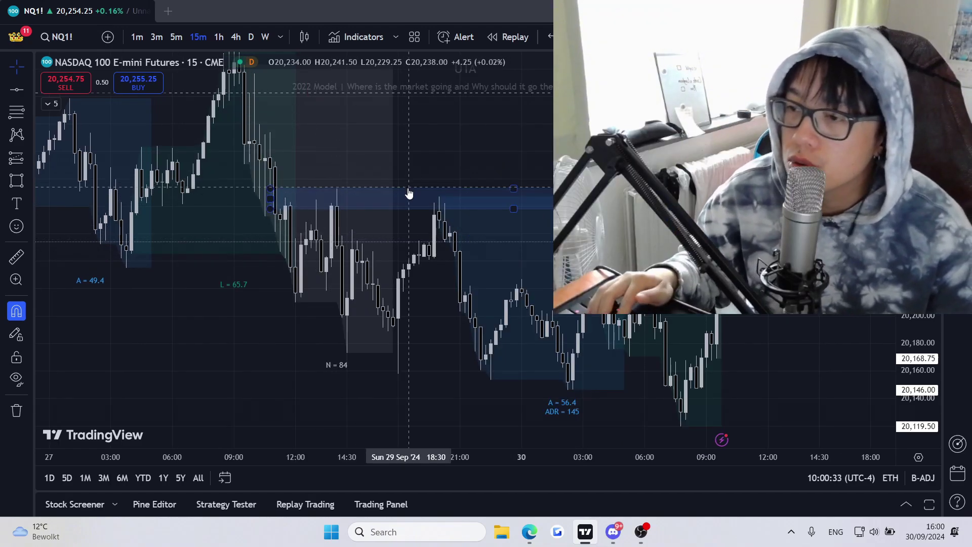
Draw a Fibonacci retracement from the 29 September evening high to the 30 September low at 20,119.50.
{"action": "left_click", "coordinate": [17, 114]}
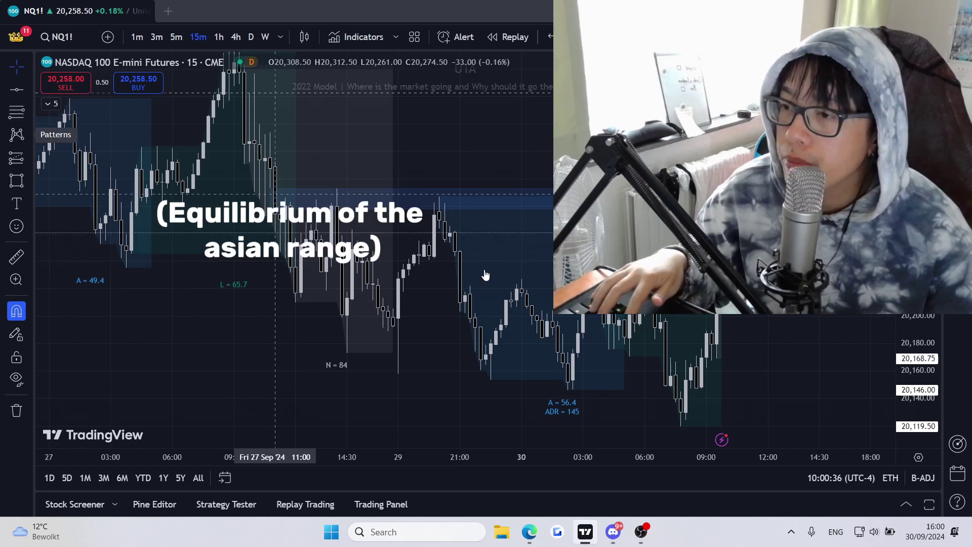
{"action": "left_click", "coordinate": [441, 195]}
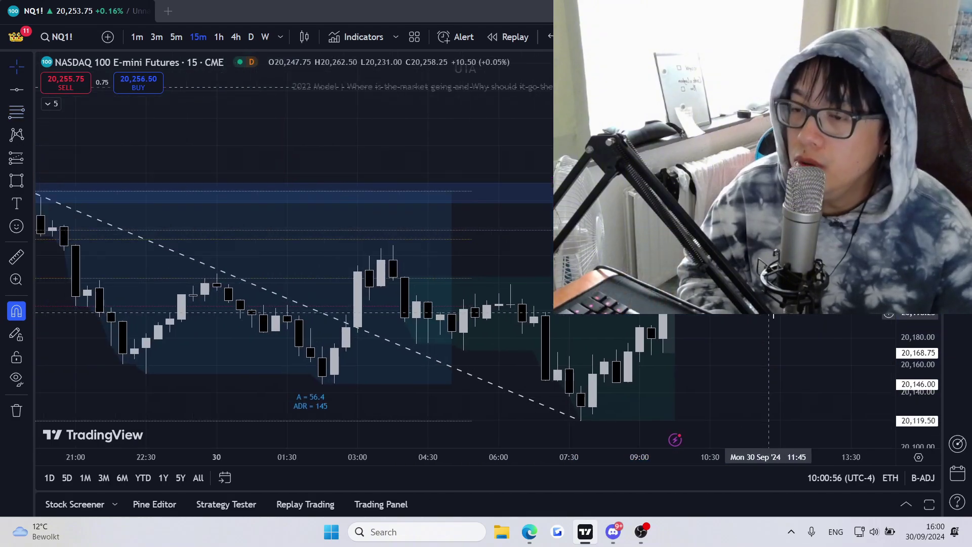
Examine the retracement levels and the preceding sessions back to 25 September on the 15-minute chart.
{"action": "scroll", "coordinate": [658, 304], "scroll_direction": "down", "scroll_amount": 3}
{"action": "scroll", "coordinate": [658, 304], "scroll_direction": "up", "scroll_amount": 3}
{"action": "left_click_drag", "start_coordinate": [513, 153], "coordinate": [670, 145]}
{"action": "scroll", "coordinate": [674, 268], "scroll_direction": "up", "scroll_amount": 8}
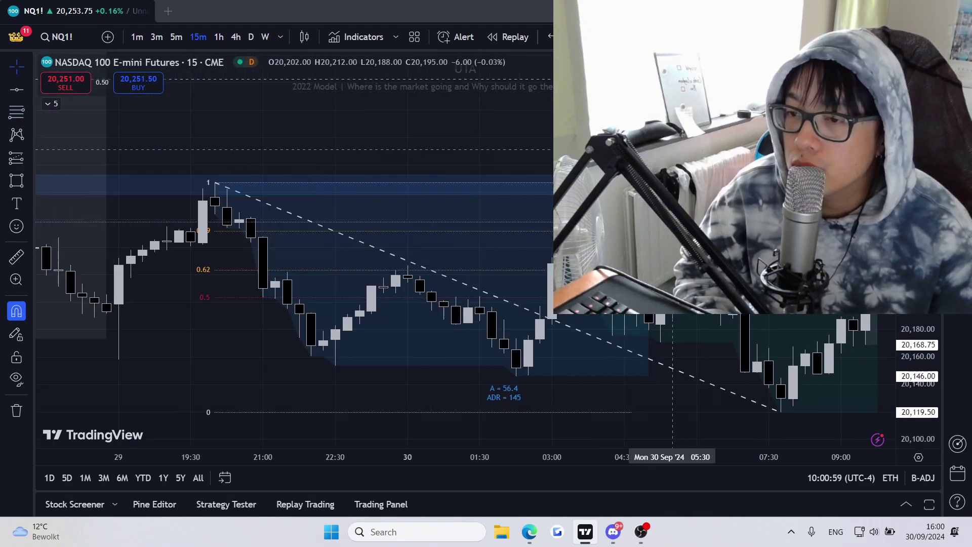
{"action": "scroll", "coordinate": [674, 268], "scroll_direction": "down", "scroll_amount": 6}
{"action": "scroll", "coordinate": [674, 269], "scroll_direction": "down", "scroll_amount": 6}
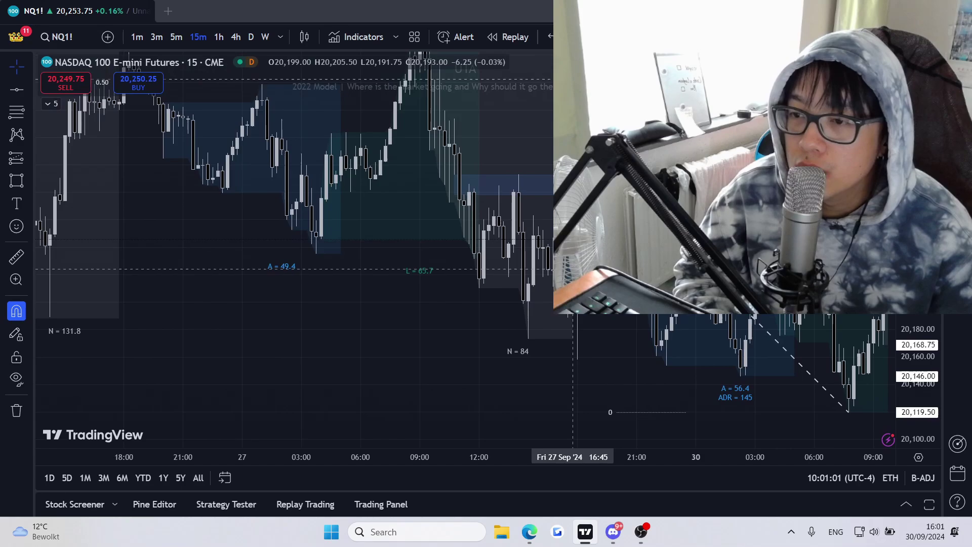
{"action": "scroll", "coordinate": [704, 288], "scroll_direction": "down", "scroll_amount": 5}
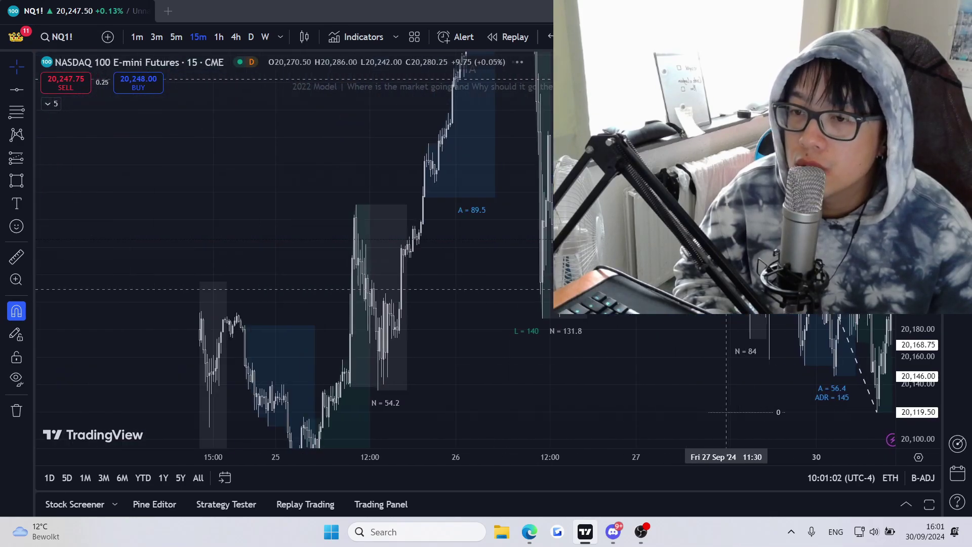
Switch to the 1-minute timeframe and examine price since 29 September against the Fibonacci levels and the 15m fair value gap.
{"action": "scroll", "coordinate": [743, 241], "scroll_direction": "up", "scroll_amount": 6}
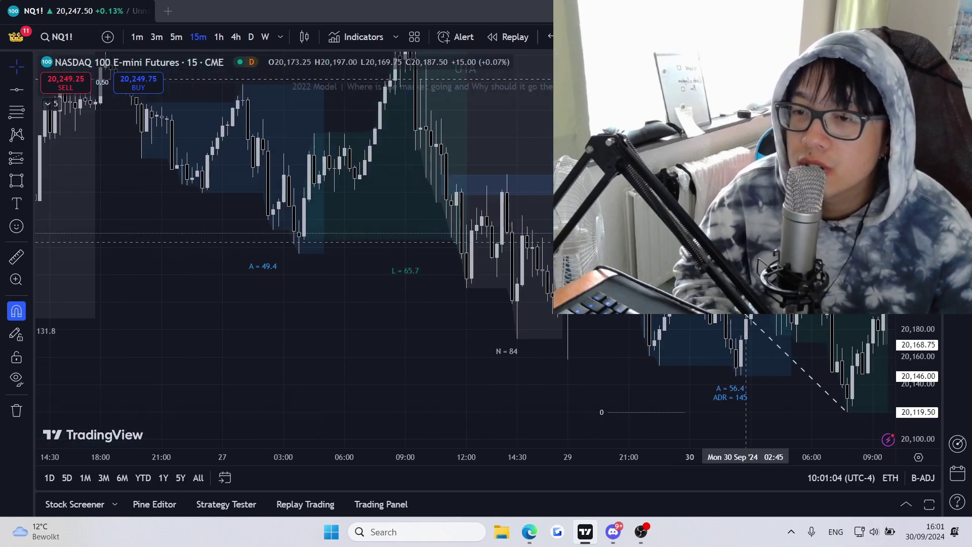
{"action": "left_click_drag", "start_coordinate": [738, 237], "coordinate": [632, 242]}
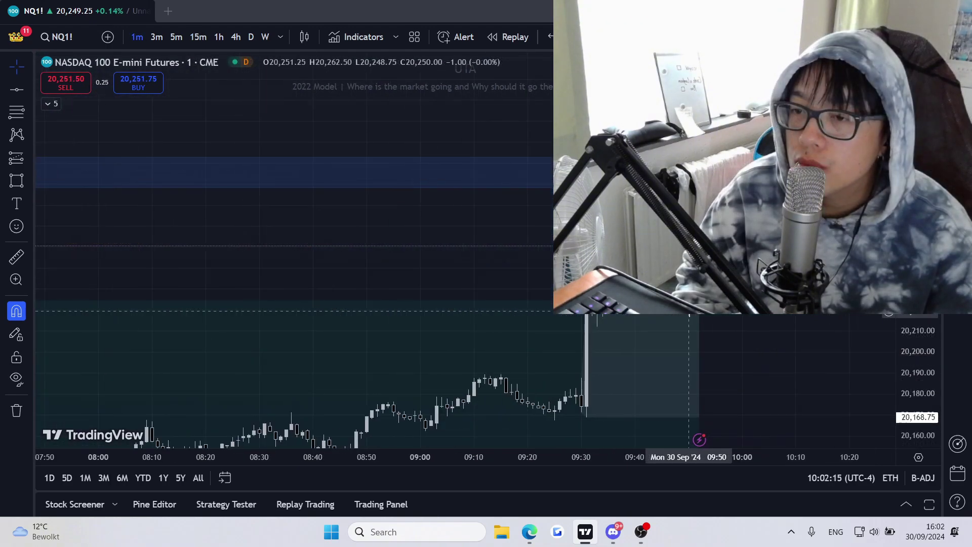
{"action": "scroll", "coordinate": [706, 310], "scroll_direction": "up", "scroll_amount": 3}
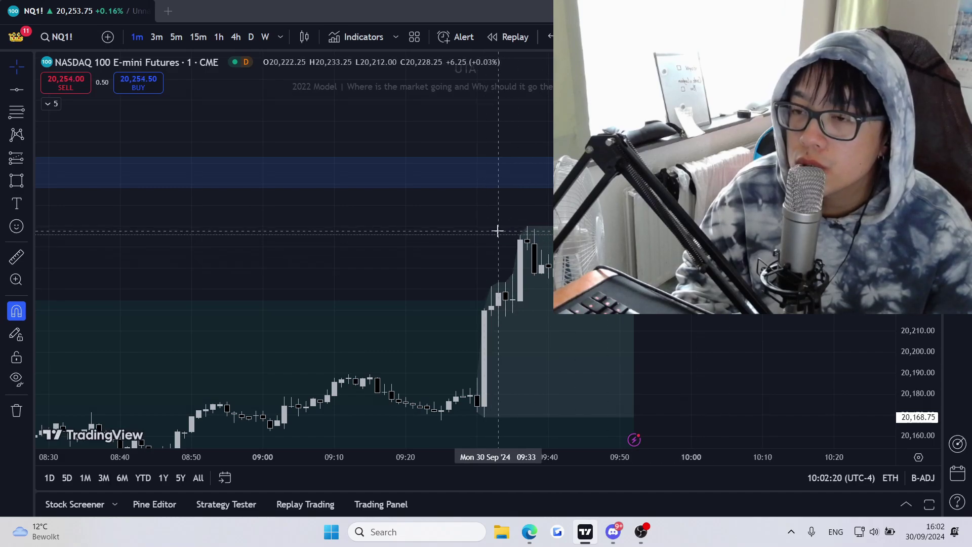
{"action": "scroll", "coordinate": [691, 292], "scroll_direction": "down", "scroll_amount": 10}
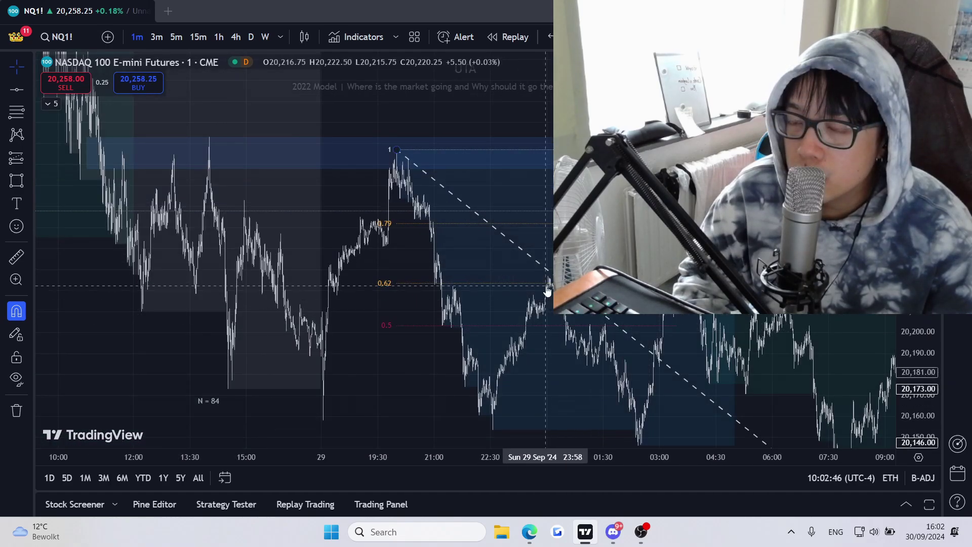
{"action": "scroll", "coordinate": [386, 286], "scroll_direction": "up", "scroll_amount": 4}
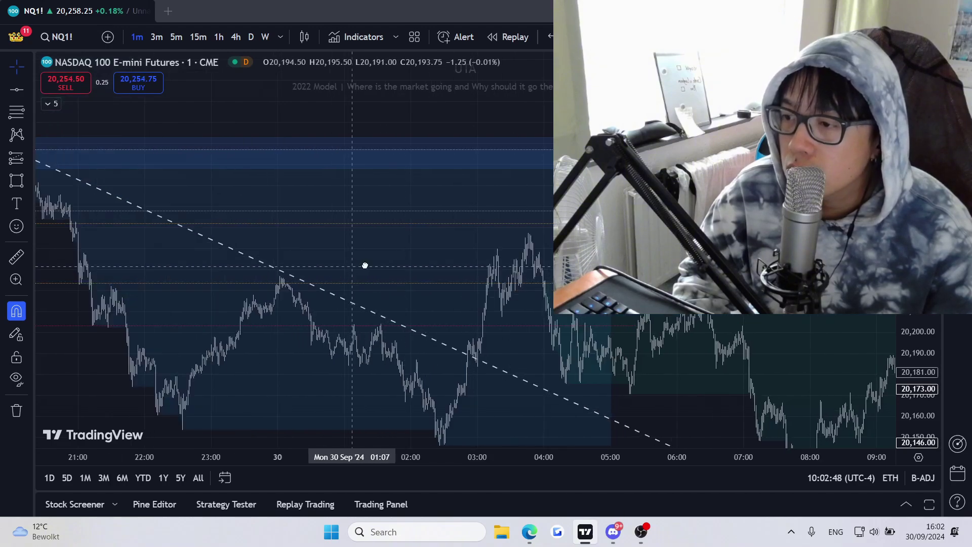
{"action": "left_click_drag", "start_coordinate": [364, 265], "coordinate": [417, 269]}
{"action": "left_click_drag", "start_coordinate": [623, 246], "coordinate": [414, 263]}
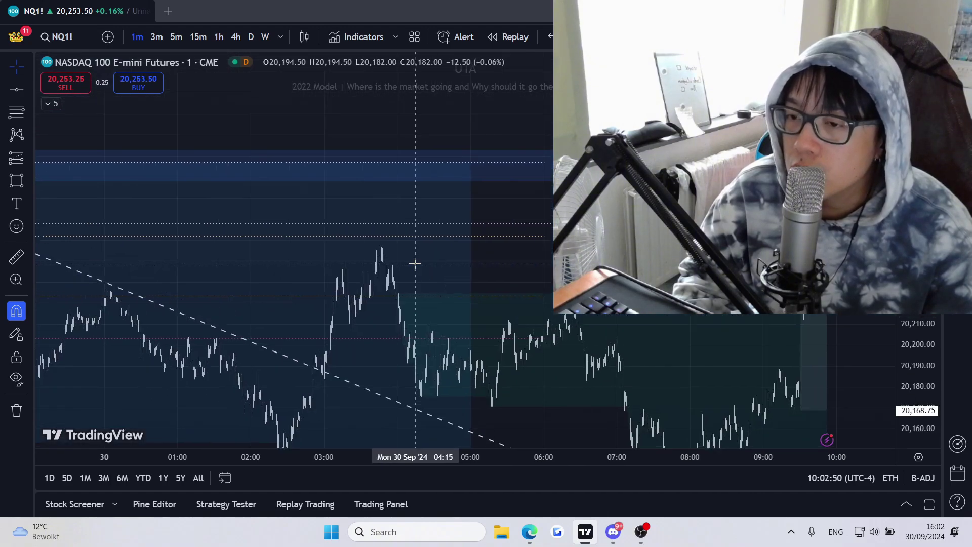
{"action": "scroll", "coordinate": [486, 291], "scroll_direction": "down", "scroll_amount": 2}
{"action": "scroll", "coordinate": [680, 281], "scroll_direction": "up", "scroll_amount": 12}
{"action": "scroll", "coordinate": [680, 280], "scroll_direction": "up", "scroll_amount": 5}
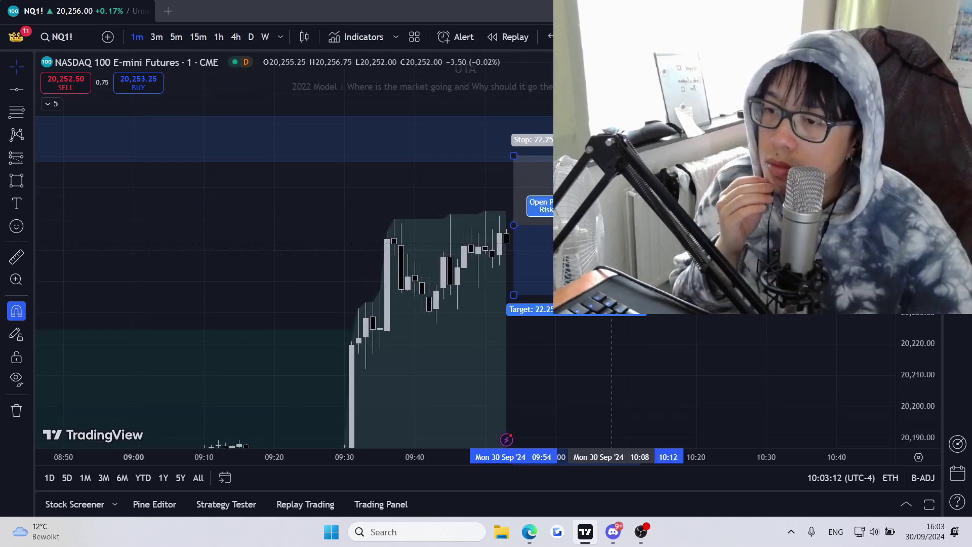
Position the short trade projection at the 09:52 candle with its stop at the 15m fair value gap's upper edge.
{"action": "left_click_drag", "start_coordinate": [612, 254], "coordinate": [598, 274]}
{"action": "left_click", "coordinate": [697, 308]}
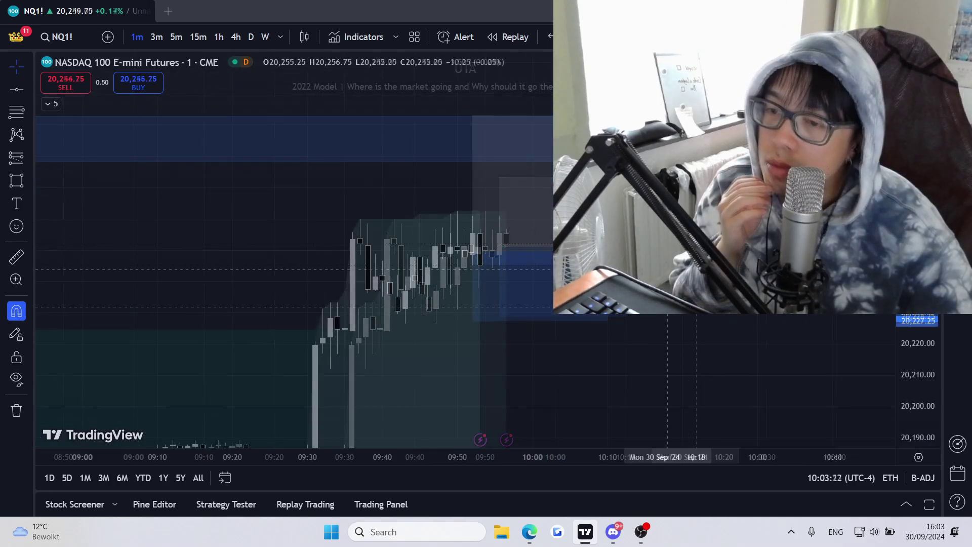
{"action": "scroll", "coordinate": [664, 272], "scroll_direction": "down", "scroll_amount": 10}
{"action": "scroll", "coordinate": [664, 272], "scroll_direction": "down", "scroll_amount": 5}
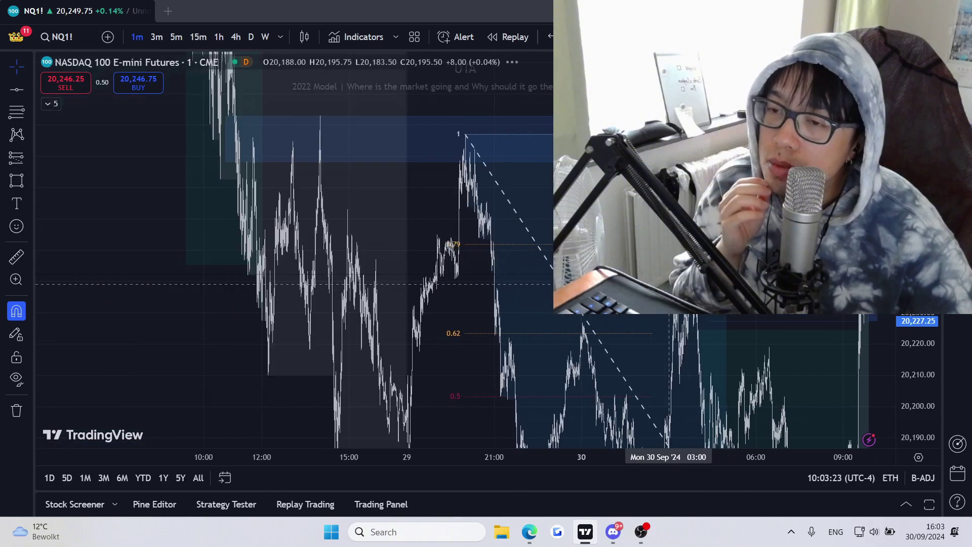
{"action": "scroll", "coordinate": [673, 275], "scroll_direction": "up", "scroll_amount": 3}
{"action": "scroll", "coordinate": [673, 275], "scroll_direction": "up", "scroll_amount": 8}
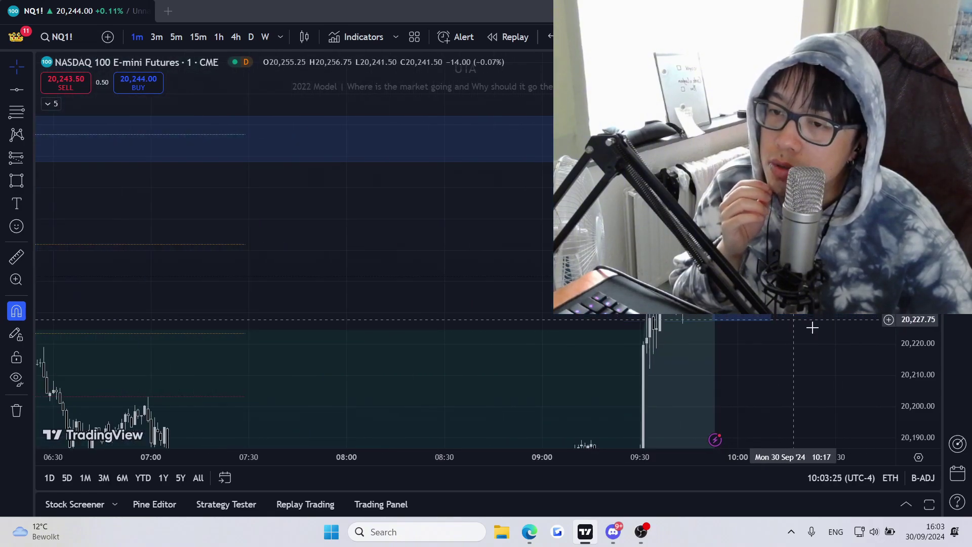
Extend the short position's target to 20,125.75, just above the 30 September low.
{"action": "left_click_drag", "start_coordinate": [812, 327], "coordinate": [667, 211]}
{"action": "left_click_drag", "start_coordinate": [575, 212], "coordinate": [627, 400]}
{"action": "left_click_drag", "start_coordinate": [691, 399], "coordinate": [658, 138]}
{"action": "scroll", "coordinate": [660, 138], "scroll_direction": "down", "scroll_amount": 8}
{"action": "left_click_drag", "start_coordinate": [800, 228], "coordinate": [675, 266]}
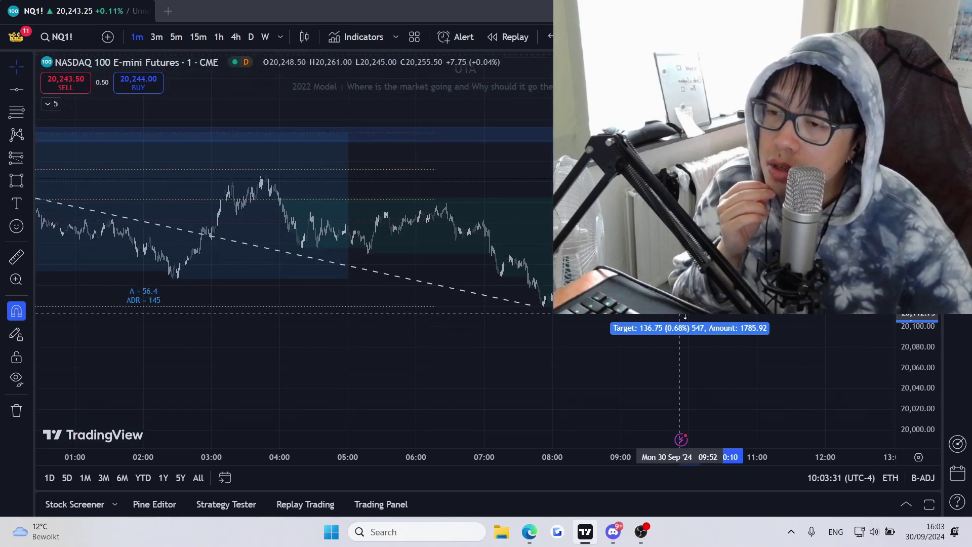
{"action": "scroll", "coordinate": [680, 317], "scroll_direction": "up", "scroll_amount": 4}
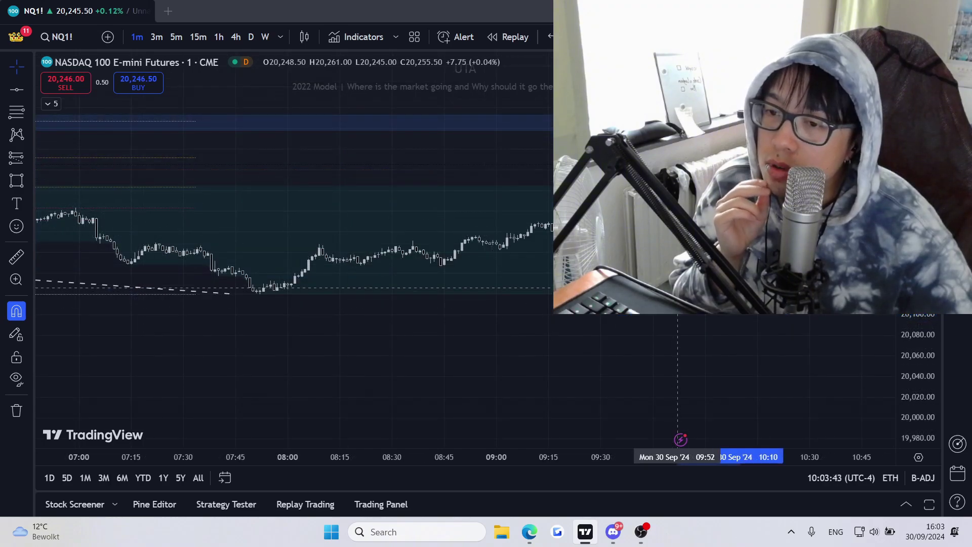
{"action": "scroll", "coordinate": [679, 318], "scroll_direction": "up", "scroll_amount": 5}
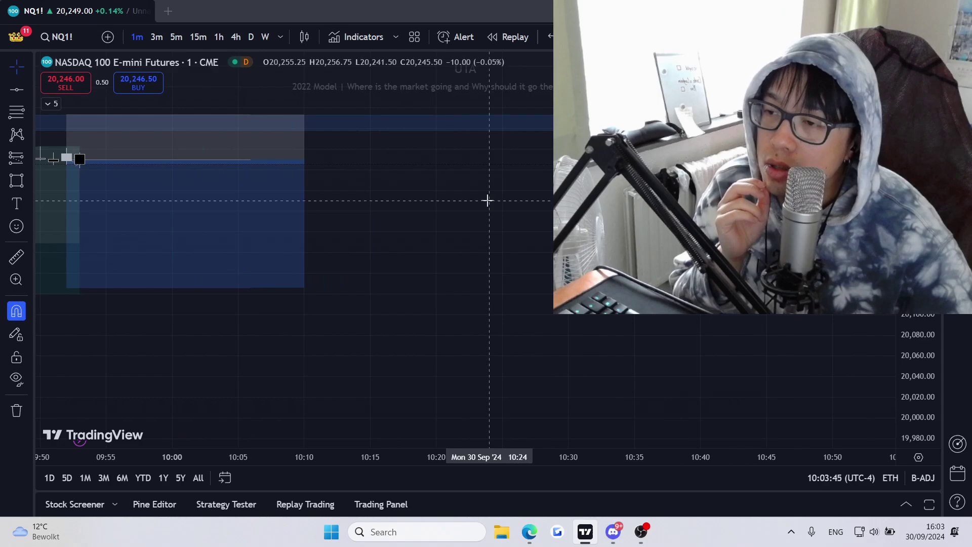
{"action": "scroll", "coordinate": [488, 200], "scroll_direction": "down", "scroll_amount": 3}
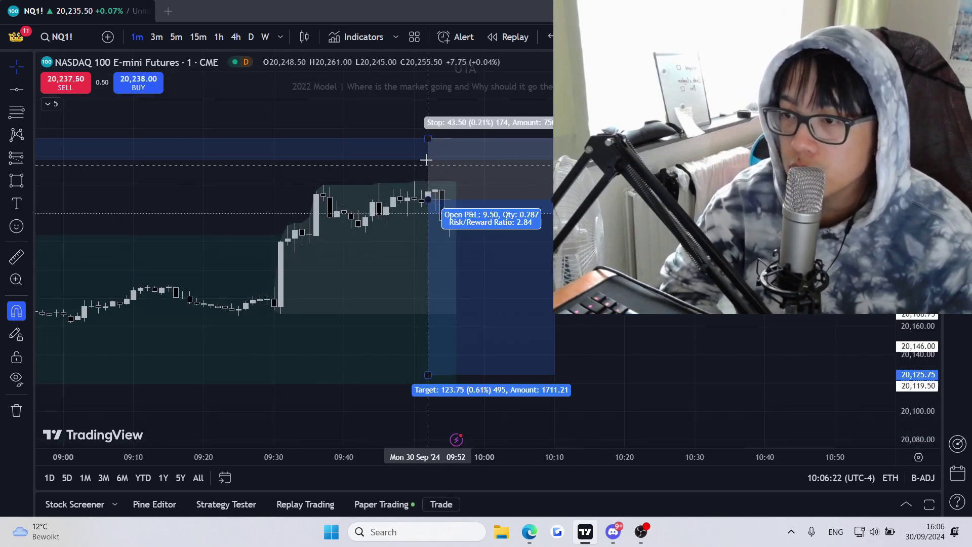
Follow the 1-minute price action against the short position's stop and target, comparing it with the earlier 30 September lows.
{"action": "left_click_drag", "start_coordinate": [432, 170], "coordinate": [452, 179]}
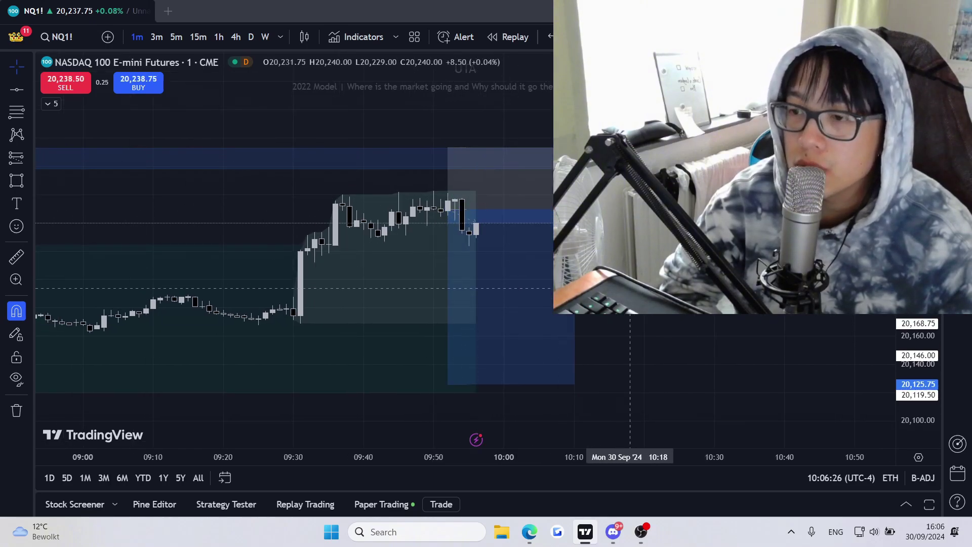
{"action": "left_click_drag", "start_coordinate": [630, 288], "coordinate": [617, 284]}
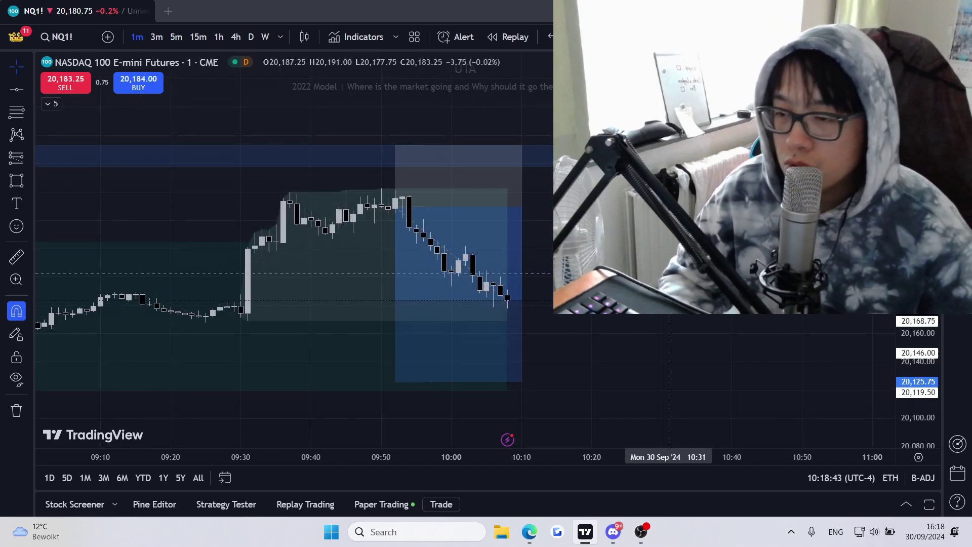
{"action": "scroll", "coordinate": [669, 274], "scroll_direction": "down", "scroll_amount": 4}
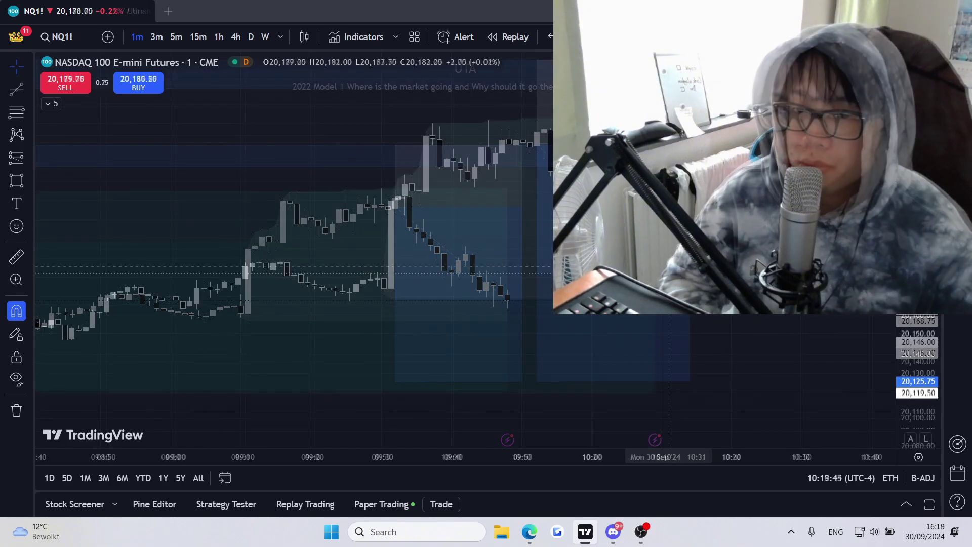
{"action": "scroll", "coordinate": [798, 273], "scroll_direction": "down", "scroll_amount": 4}
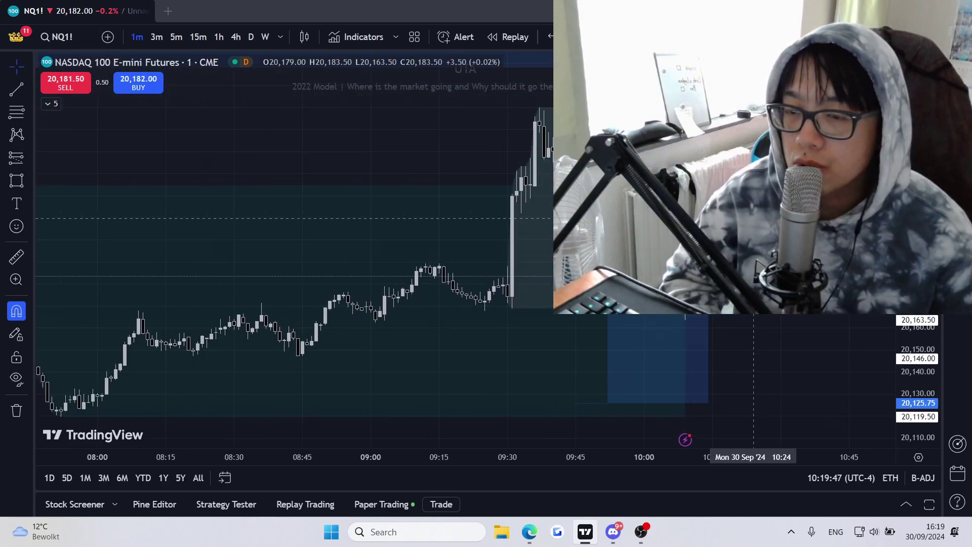
{"action": "scroll", "coordinate": [816, 273], "scroll_direction": "up", "scroll_amount": 6}
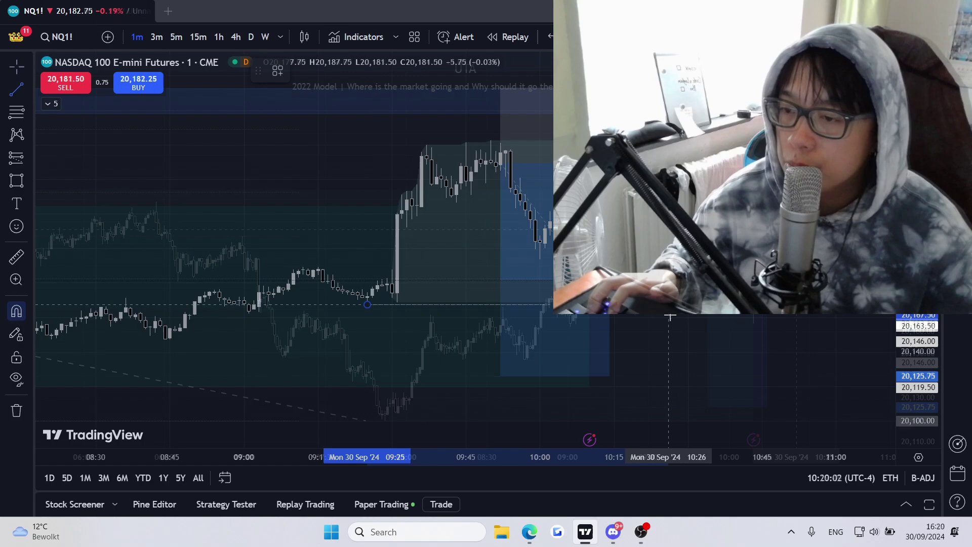